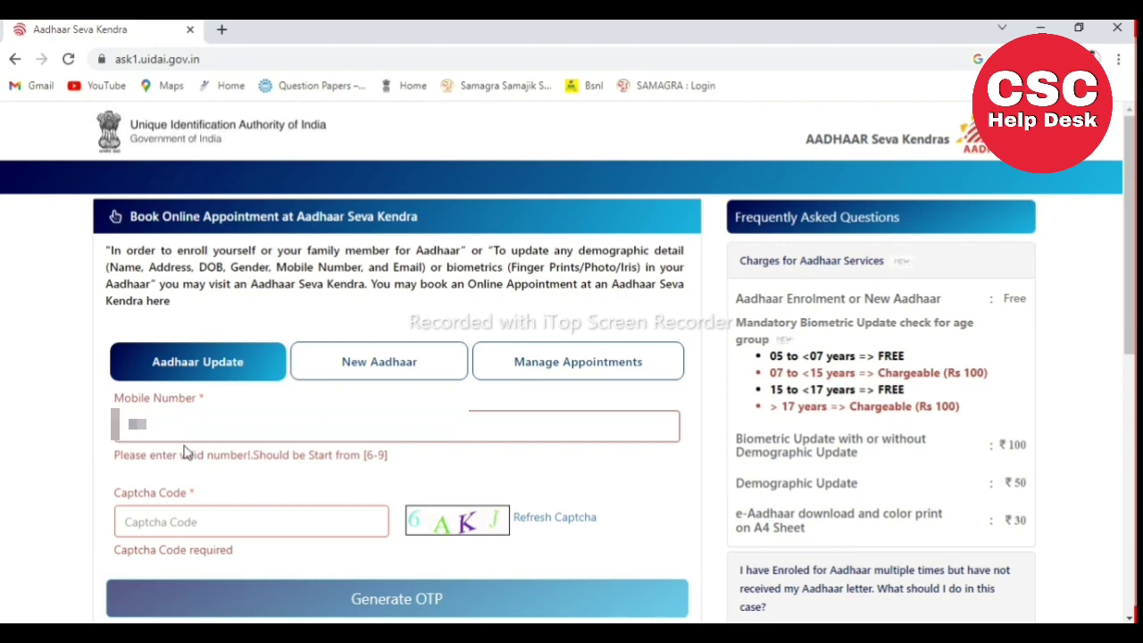
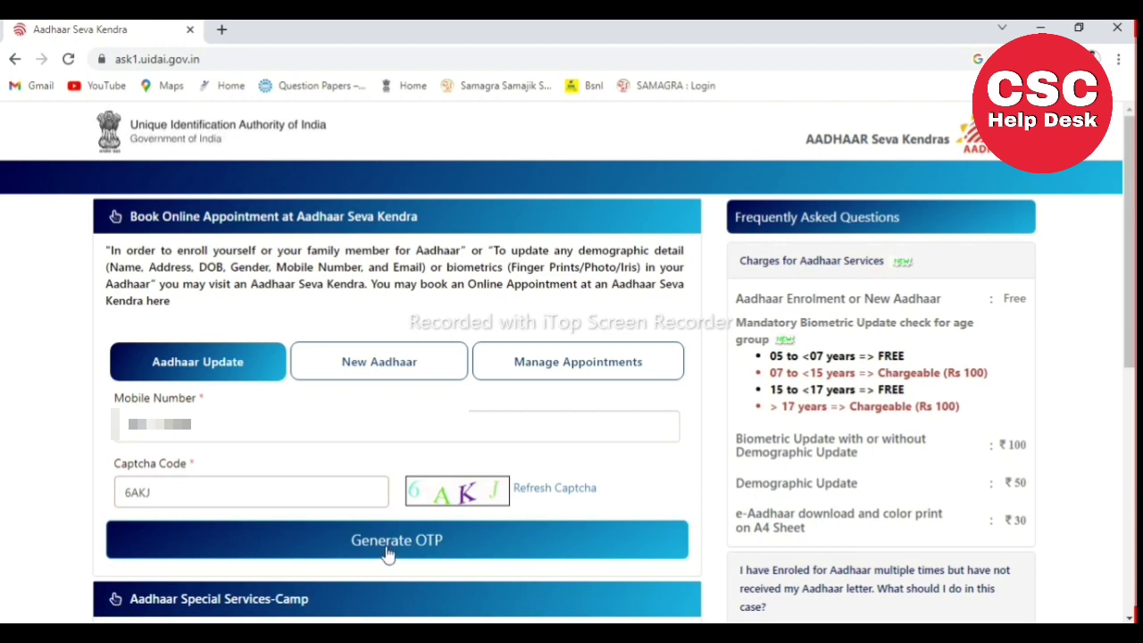
Enter the captcha, request an OTP for the mobile number, then enter and verify the received code
{"action": "left_click", "coordinate": [385, 544]}
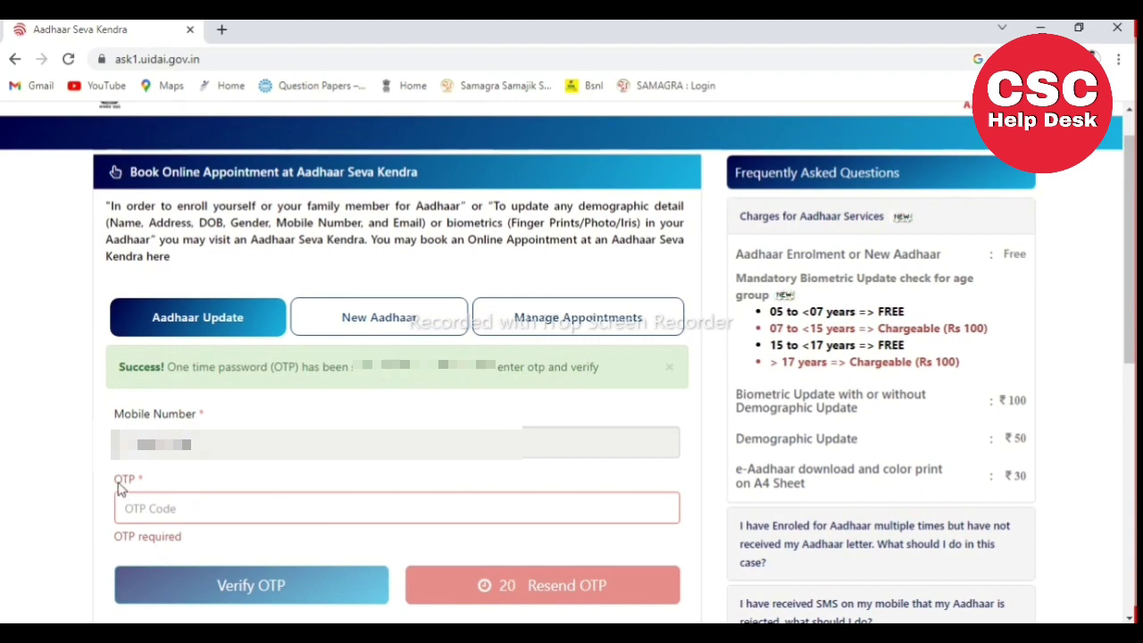
{"action": "left_click_drag", "start_coordinate": [118, 487], "coordinate": [149, 489]}
{"action": "left_click", "coordinate": [149, 497]}
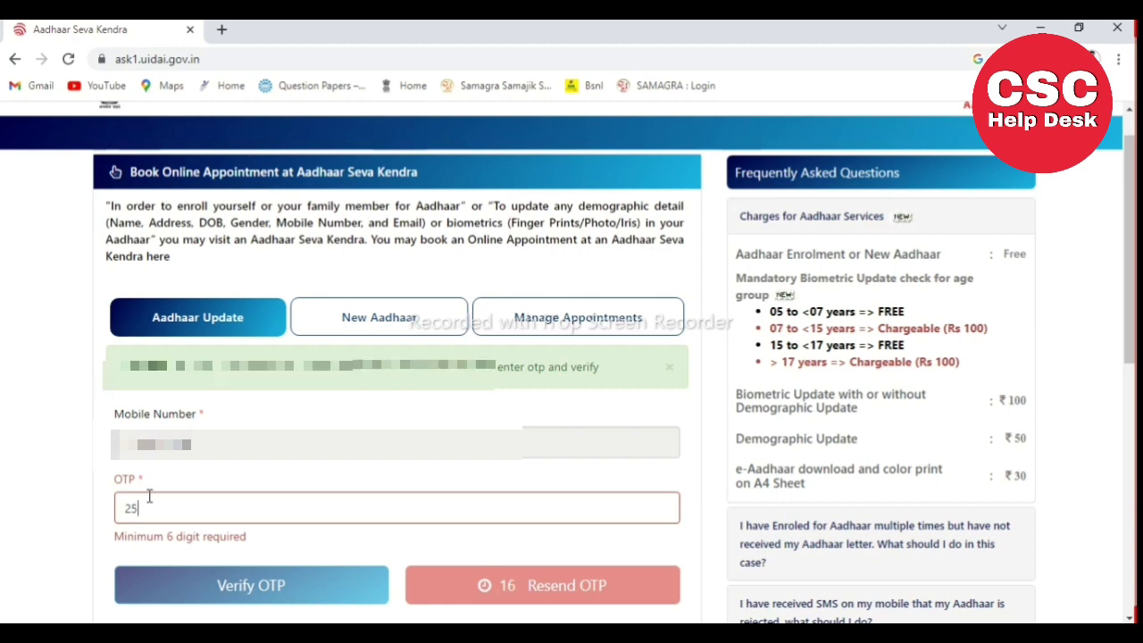
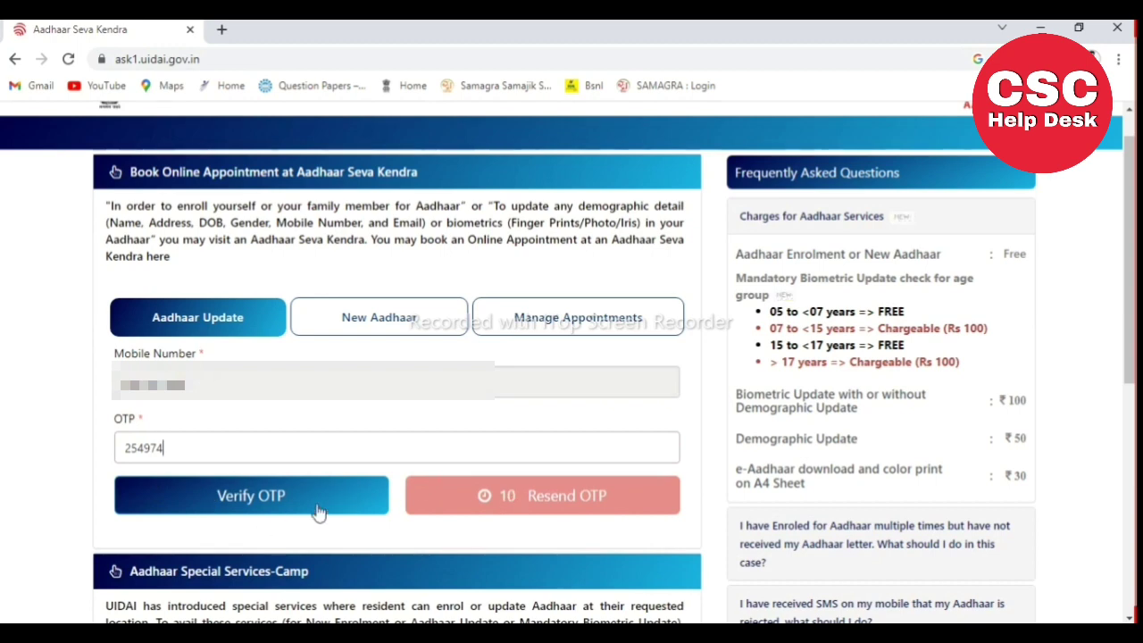
{"action": "left_click", "coordinate": [230, 498]}
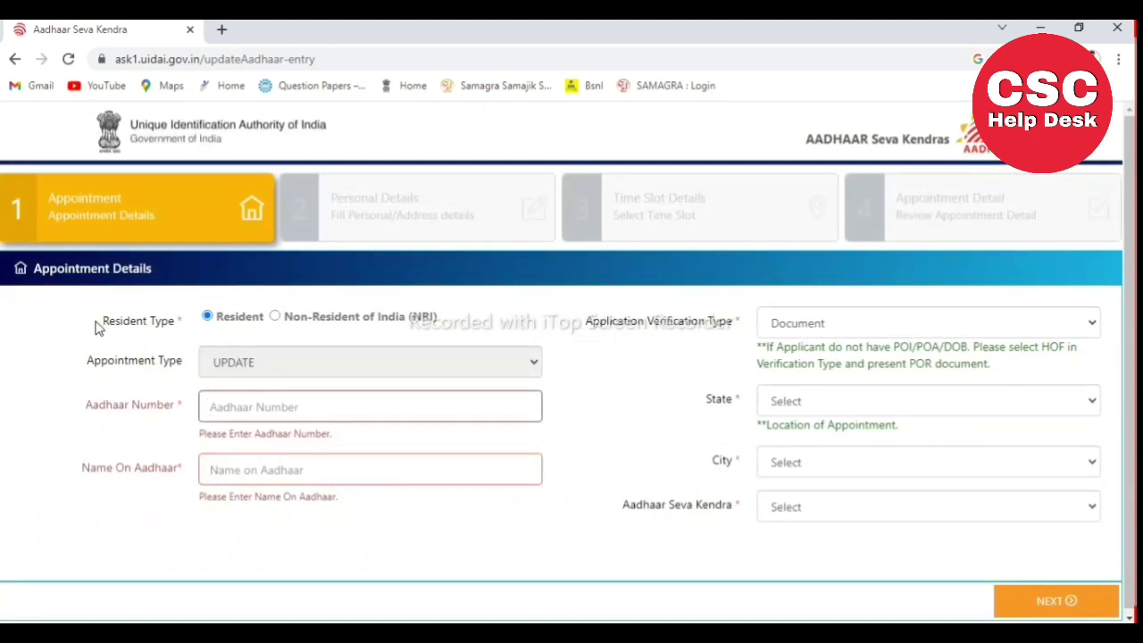
Paste the applicant's Aadhaar number into the Aadhaar Number field
{"action": "left_click_drag", "start_coordinate": [98, 328], "coordinate": [179, 326]}
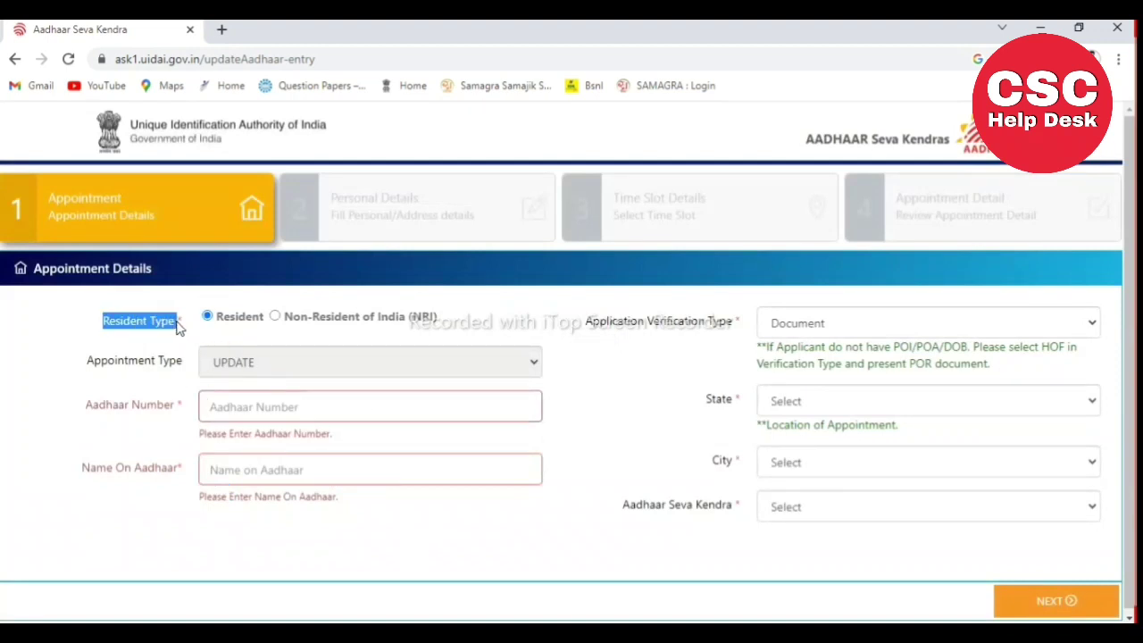
{"action": "left_click", "coordinate": [177, 327]}
{"action": "left_click_drag", "start_coordinate": [102, 328], "coordinate": [175, 326]}
{"action": "left_click", "coordinate": [175, 326]}
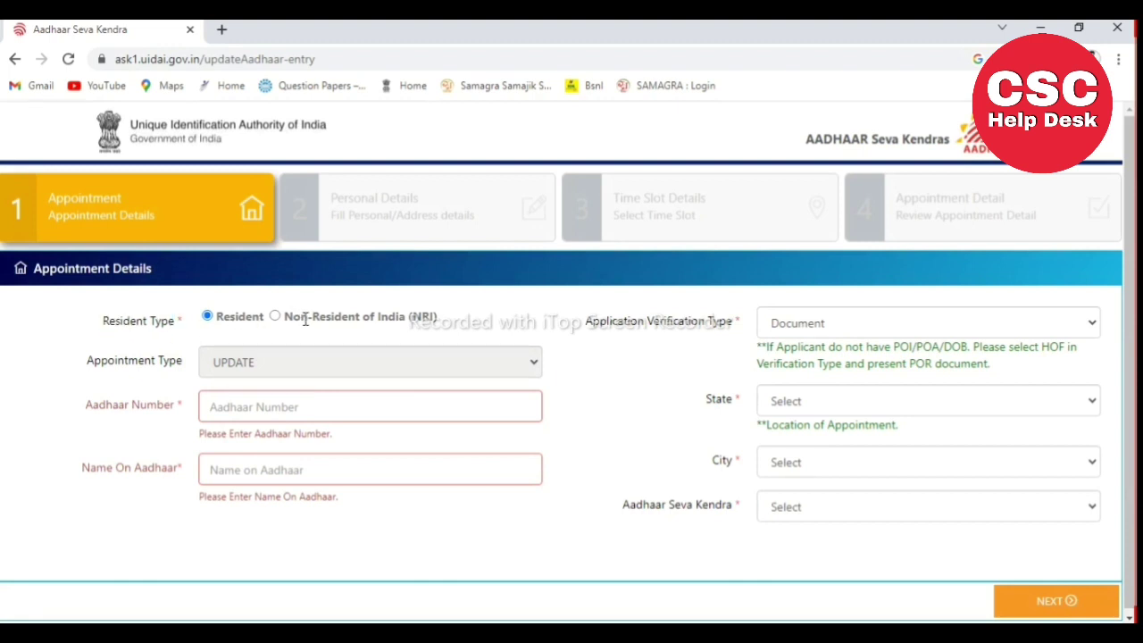
{"action": "left_click_drag", "start_coordinate": [77, 411], "coordinate": [197, 411]}
{"action": "left_click", "coordinate": [196, 411]}
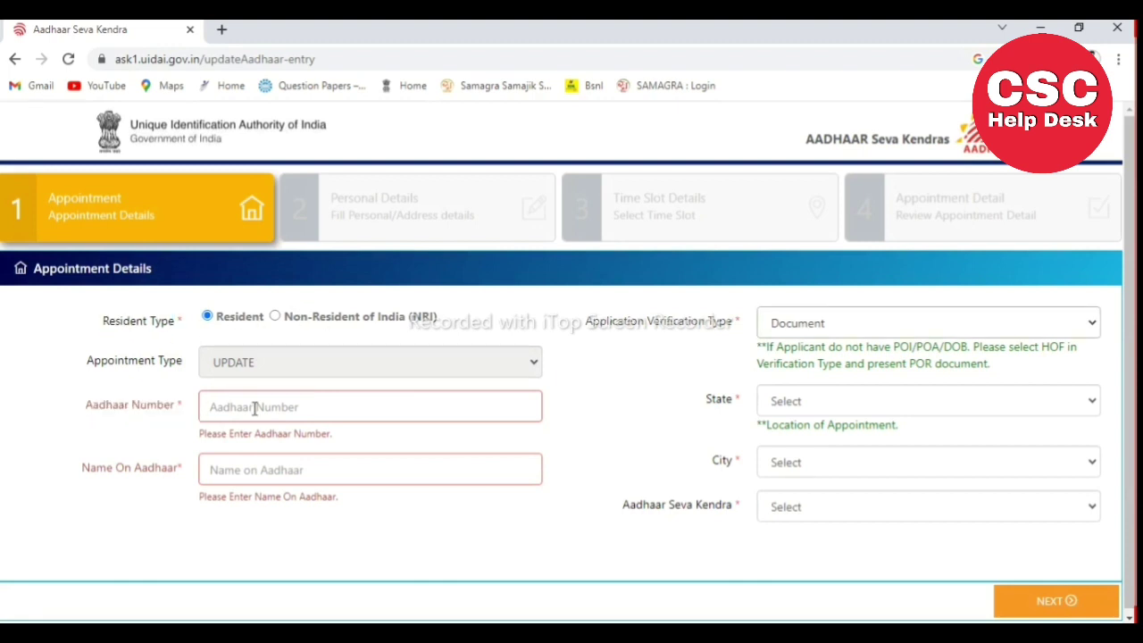
{"action": "left_click", "coordinate": [260, 409]}
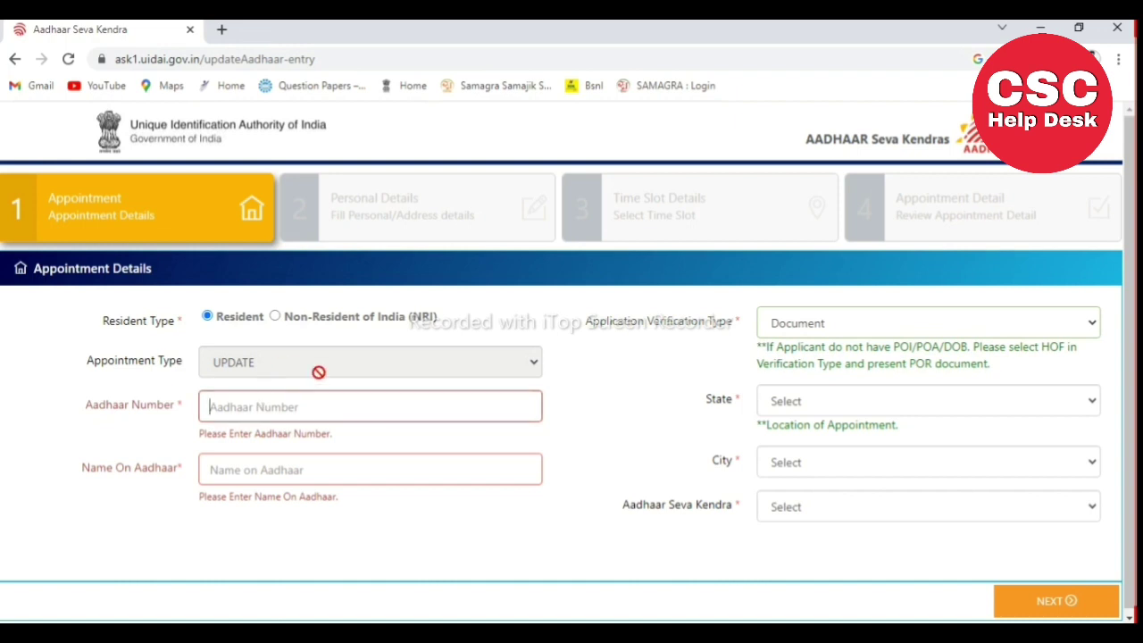
{"action": "key", "text": "ctrl+v"}
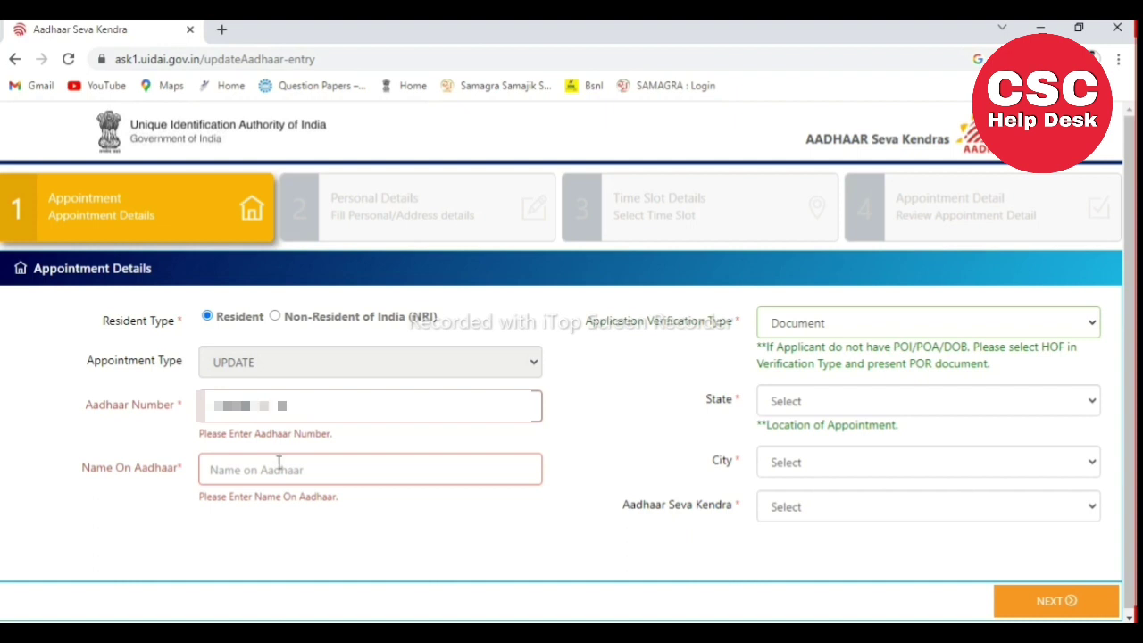
Paste the applicant's name into the Name On Aadhaar field
{"action": "left_click", "coordinate": [199, 472]}
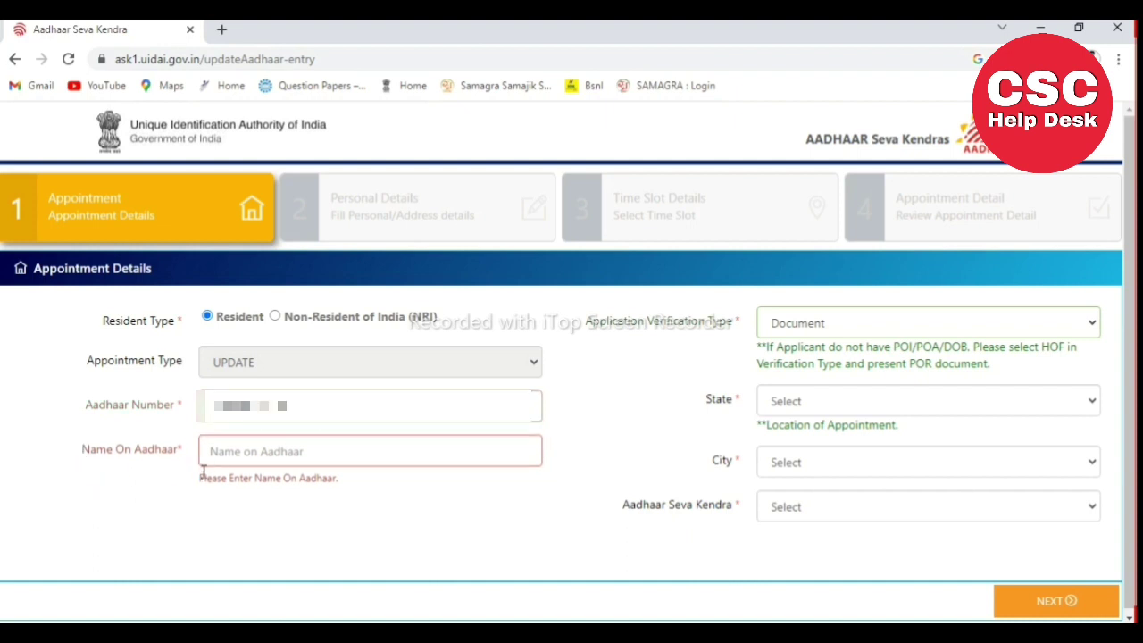
{"action": "left_click_drag", "start_coordinate": [78, 457], "coordinate": [214, 451]}
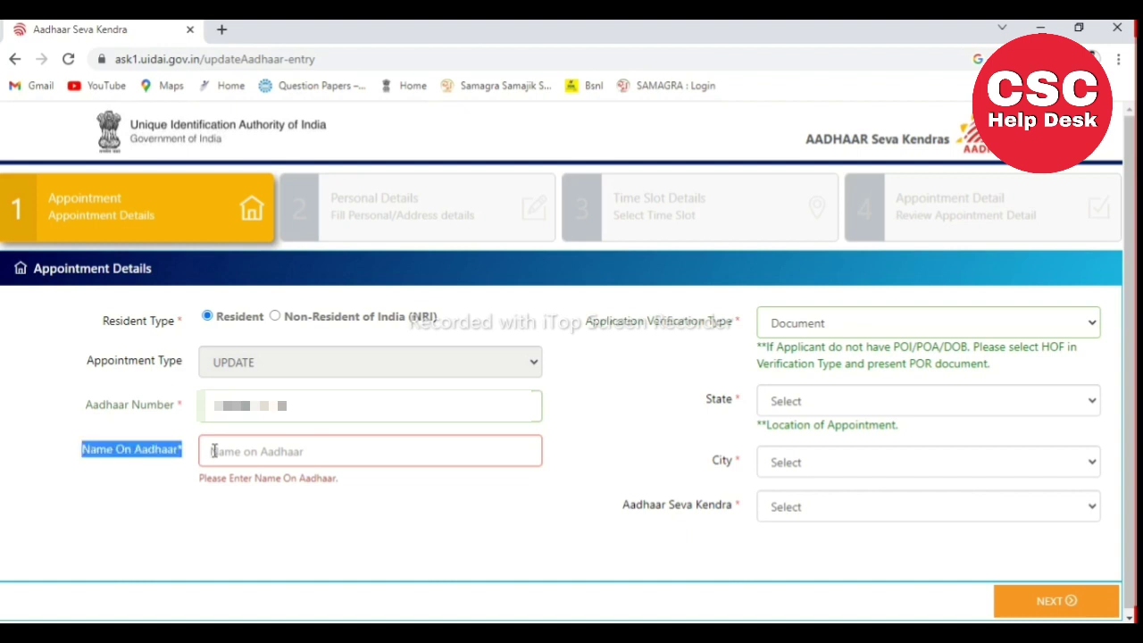
{"action": "left_click", "coordinate": [267, 450]}
{"action": "key", "text": "ctrl+v"}
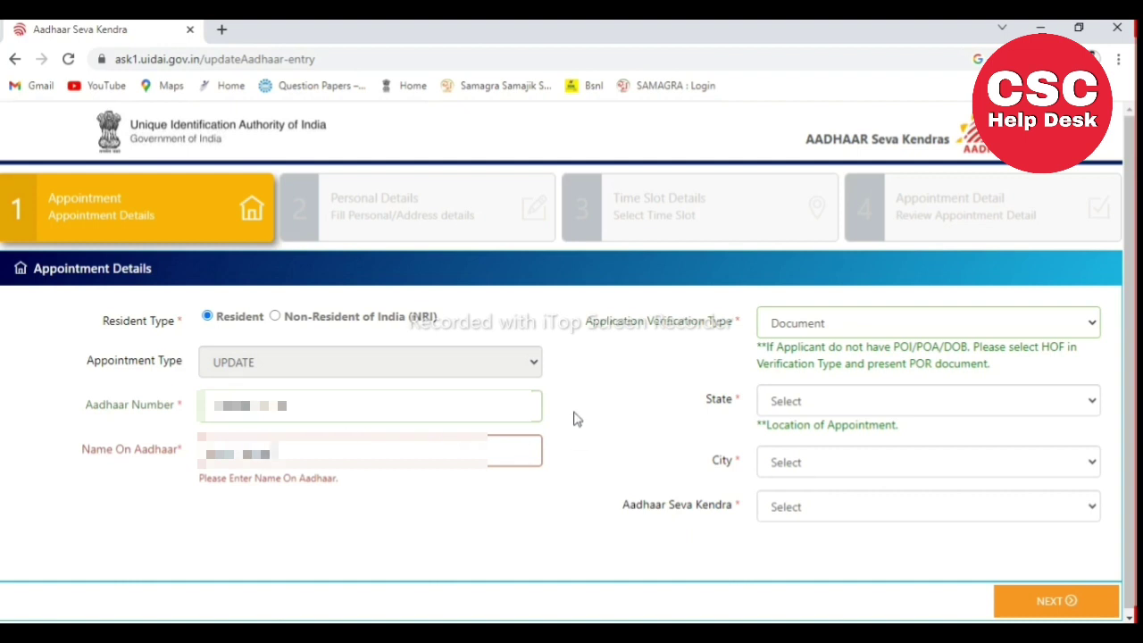
{"action": "left_click_drag", "start_coordinate": [581, 328], "coordinate": [753, 324]}
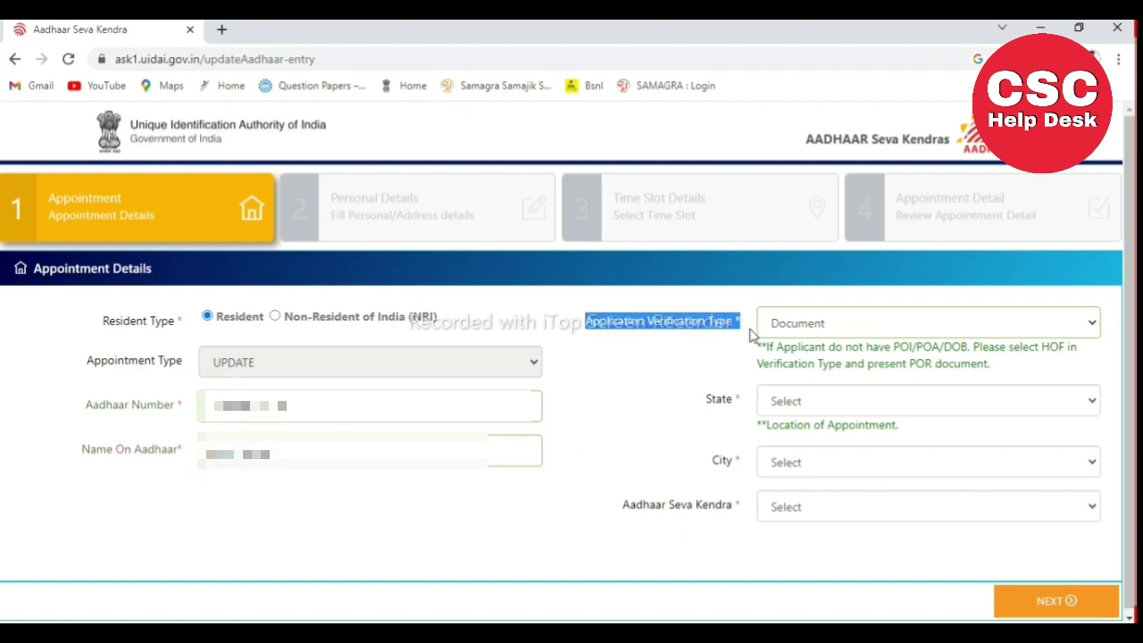
Keep Document as the verification type and choose Madhya Pradesh as the state
{"action": "left_click", "coordinate": [808, 328]}
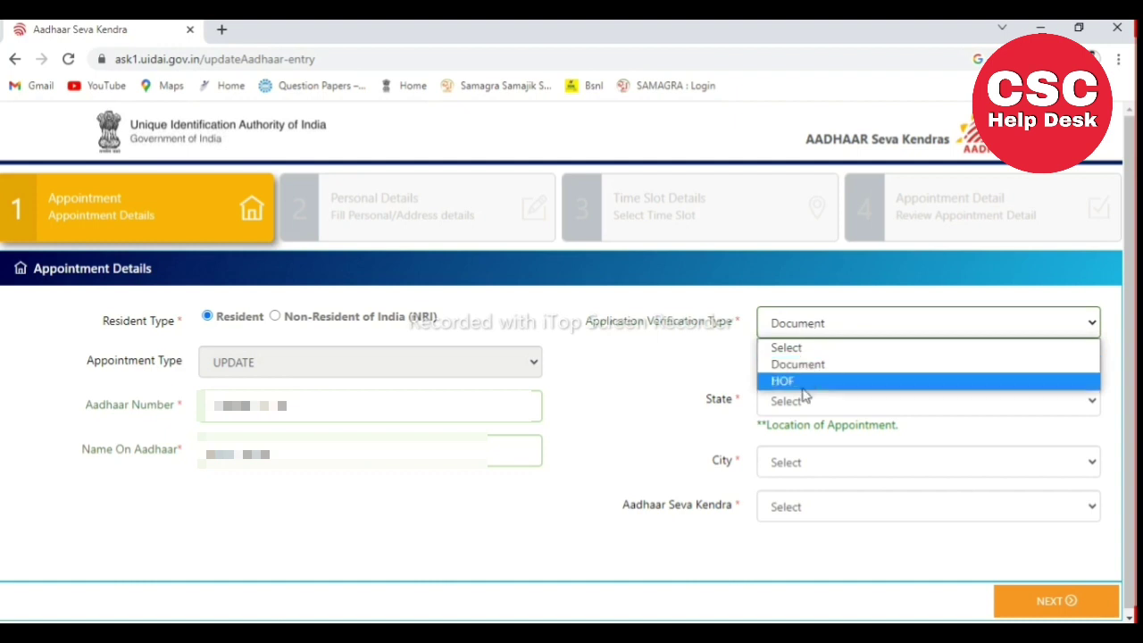
{"action": "left_click", "coordinate": [798, 364]}
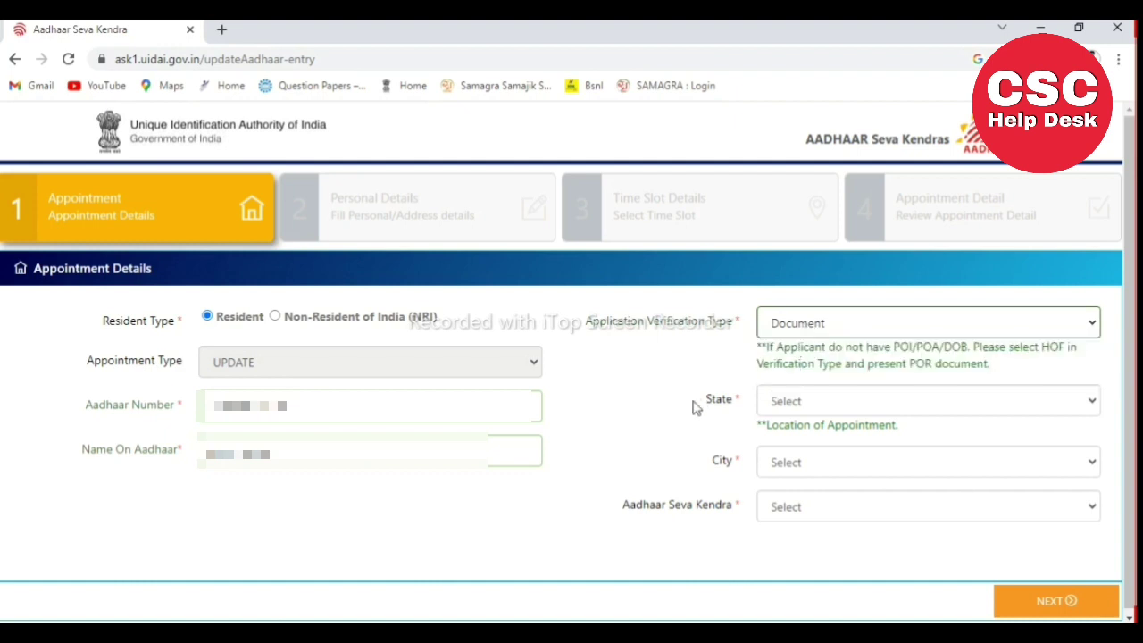
{"action": "left_click_drag", "start_coordinate": [696, 407], "coordinate": [739, 404]}
{"action": "left_click", "coordinate": [798, 405]}
{"action": "key", "text": "m"}
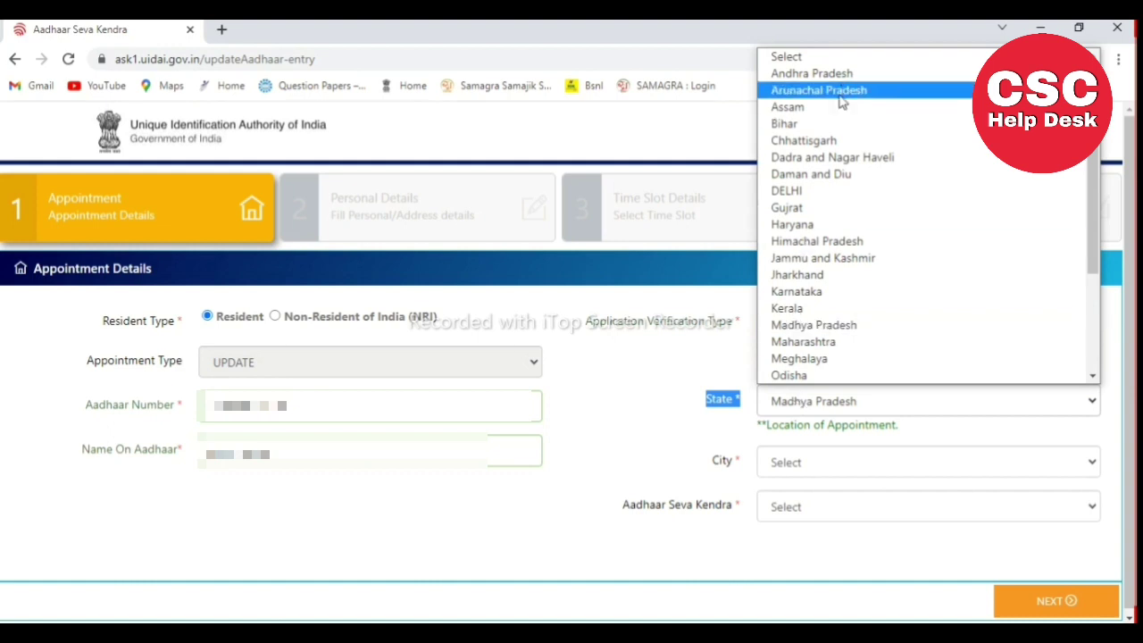
{"action": "key", "text": "Down"}
{"action": "key", "text": "Down"}
{"action": "key", "text": "Down"}
{"action": "key", "text": "Down"}
{"action": "key", "text": "Down"}
{"action": "key", "text": "Down"}
{"action": "key", "text": "Down"}
{"action": "key", "text": "Down"}
{"action": "key", "text": "Down"}
{"action": "key", "text": "Down"}
{"action": "key", "text": "Down"}
{"action": "key", "text": "Down"}
{"action": "key", "text": "Down"}
{"action": "key", "text": "Down"}
{"action": "key", "text": "Down"}
{"action": "key", "text": "Down"}
{"action": "key", "text": "Down"}
{"action": "key", "text": "Down"}
{"action": "key", "text": "Down"}
{"action": "key", "text": "Down"}
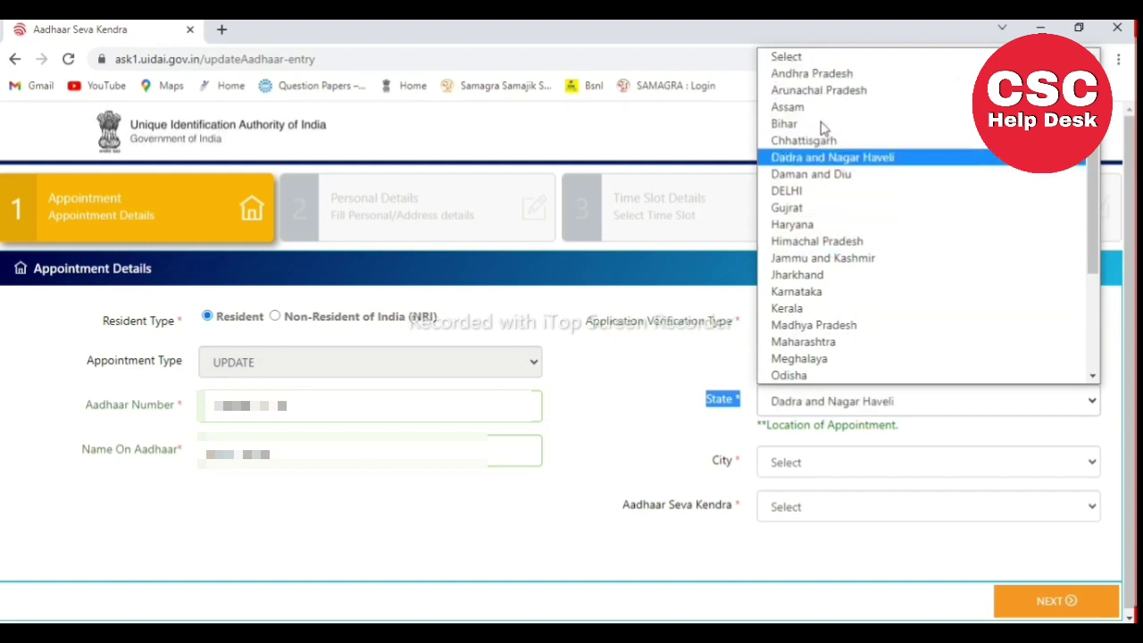
{"action": "key", "text": "m"}
{"action": "key", "text": "Return"}
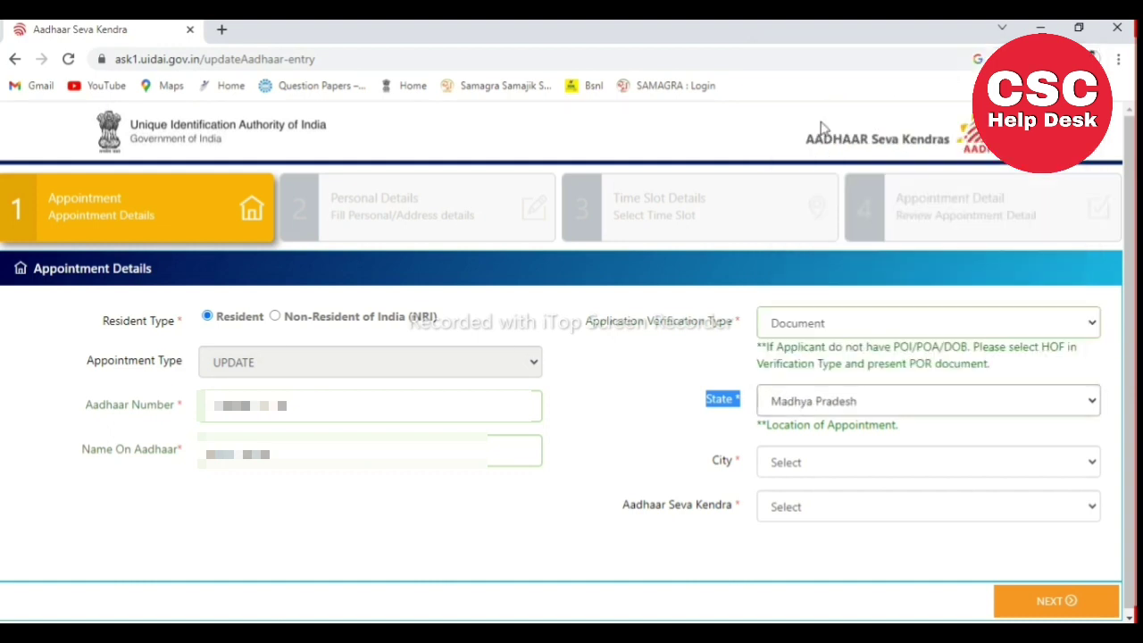
Choose Bhopal as the city and ASK Bhopal as the centre, then continue to Personal Details
{"action": "triple_click", "coordinate": [718, 461]}
{"action": "left_click", "coordinate": [809, 461]}
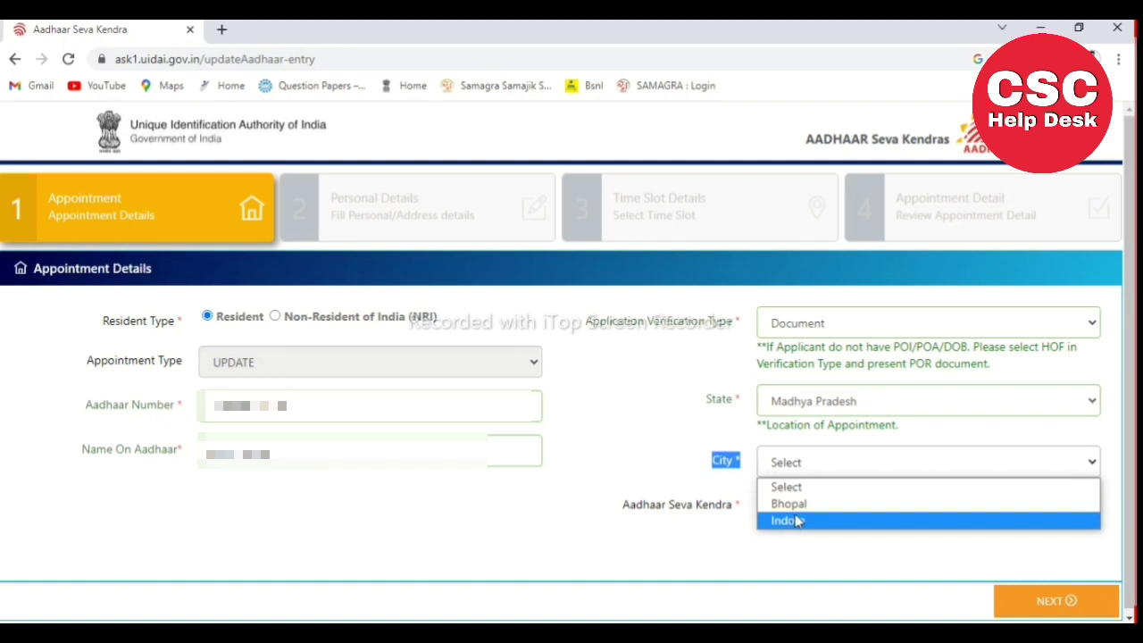
{"action": "left_click", "coordinate": [794, 504]}
{"action": "left_click", "coordinate": [806, 516]}
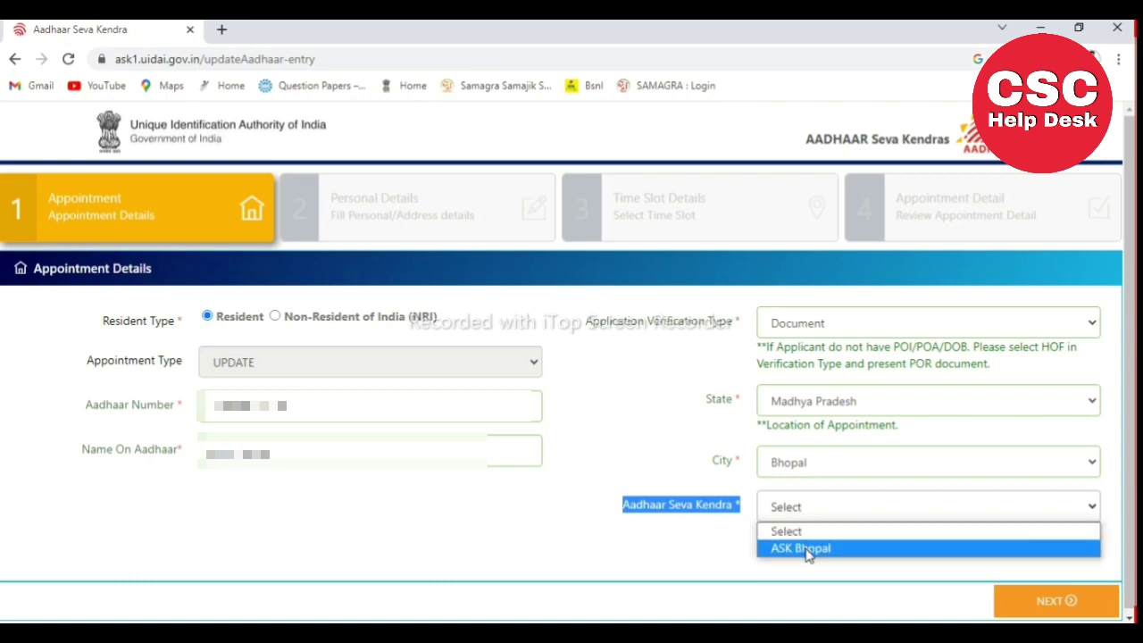
{"action": "left_click", "coordinate": [808, 550]}
{"action": "left_click", "coordinate": [699, 518]}
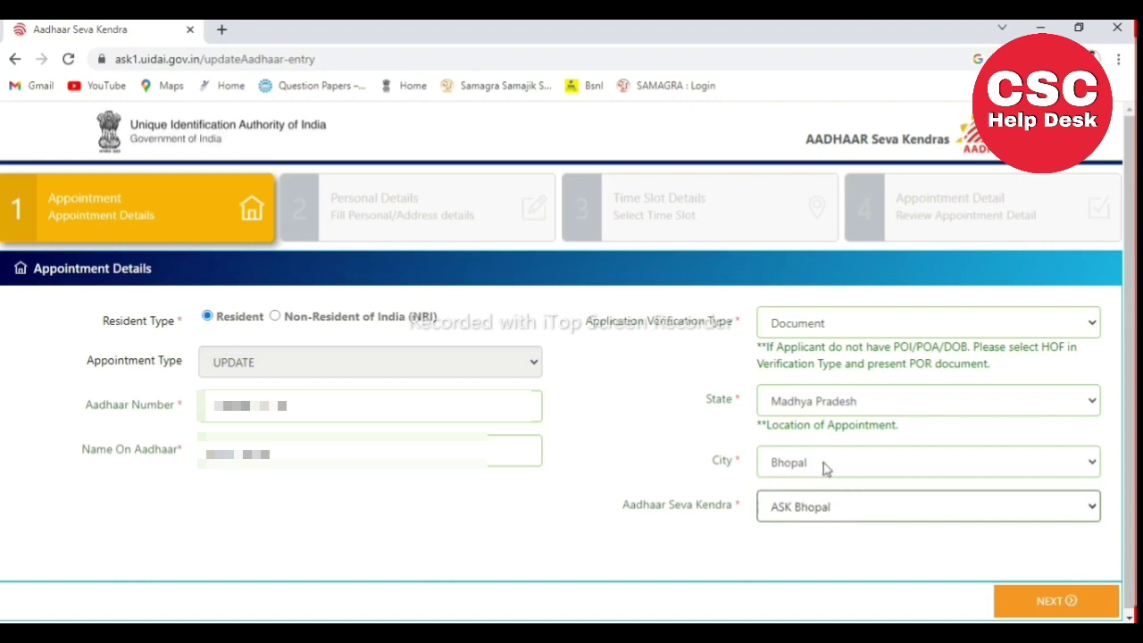
{"action": "left_click", "coordinate": [1046, 603]}
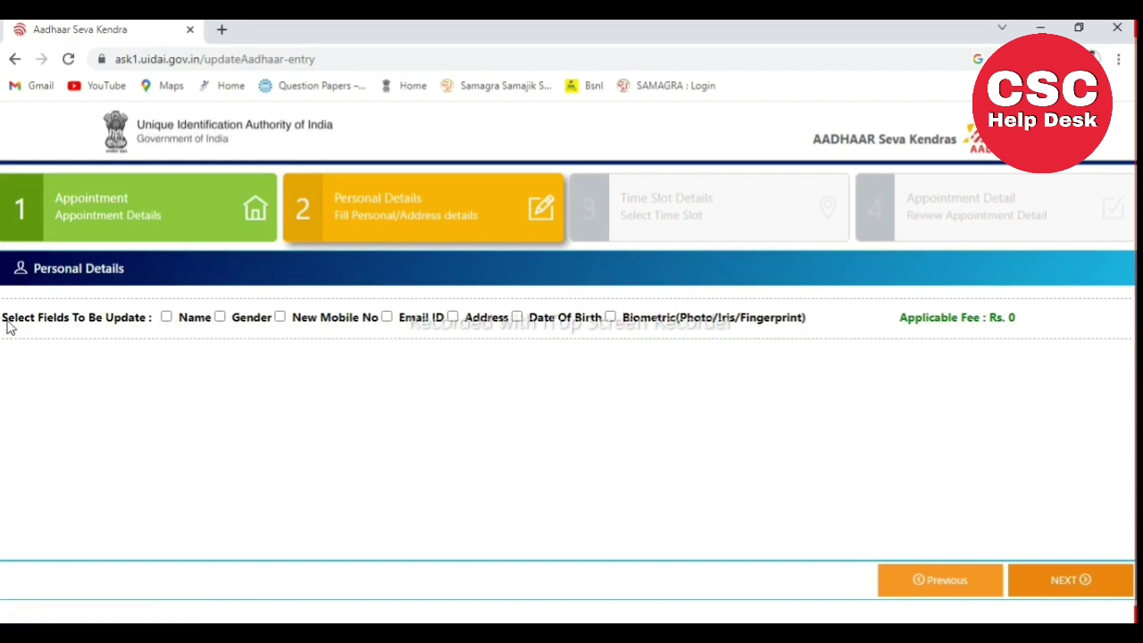
Tick New Mobile No for update, raising the fee to Rs. 50, and open the Edit Mobile form
{"action": "left_click_drag", "start_coordinate": [3, 325], "coordinate": [761, 336]}
{"action": "left_click", "coordinate": [190, 349]}
{"action": "left_click", "coordinate": [760, 337]}
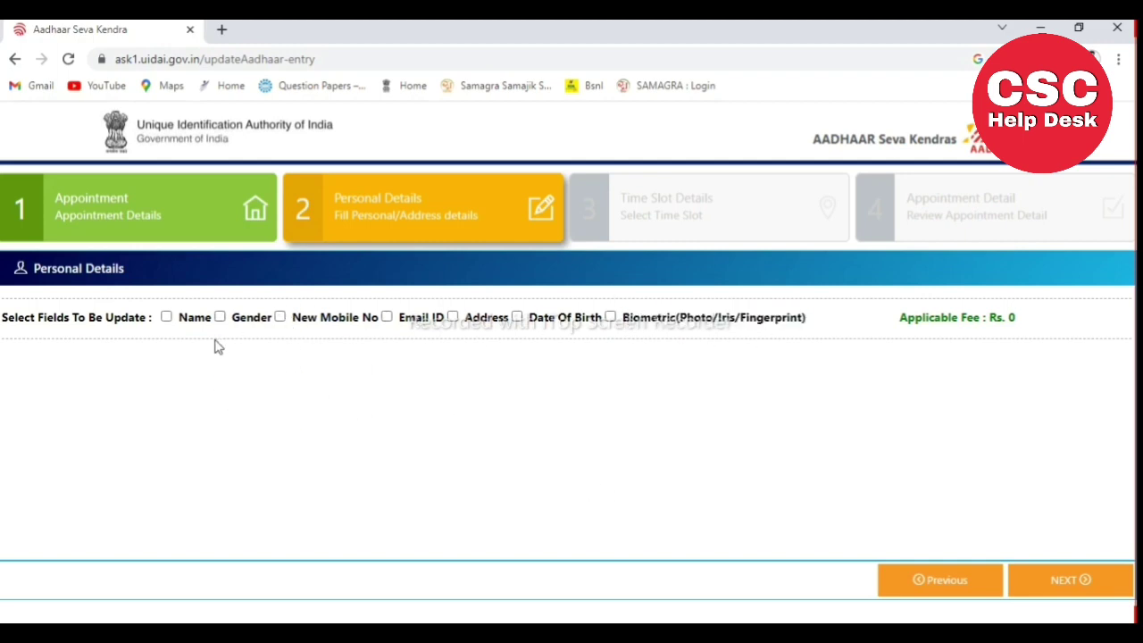
{"action": "left_click", "coordinate": [280, 318]}
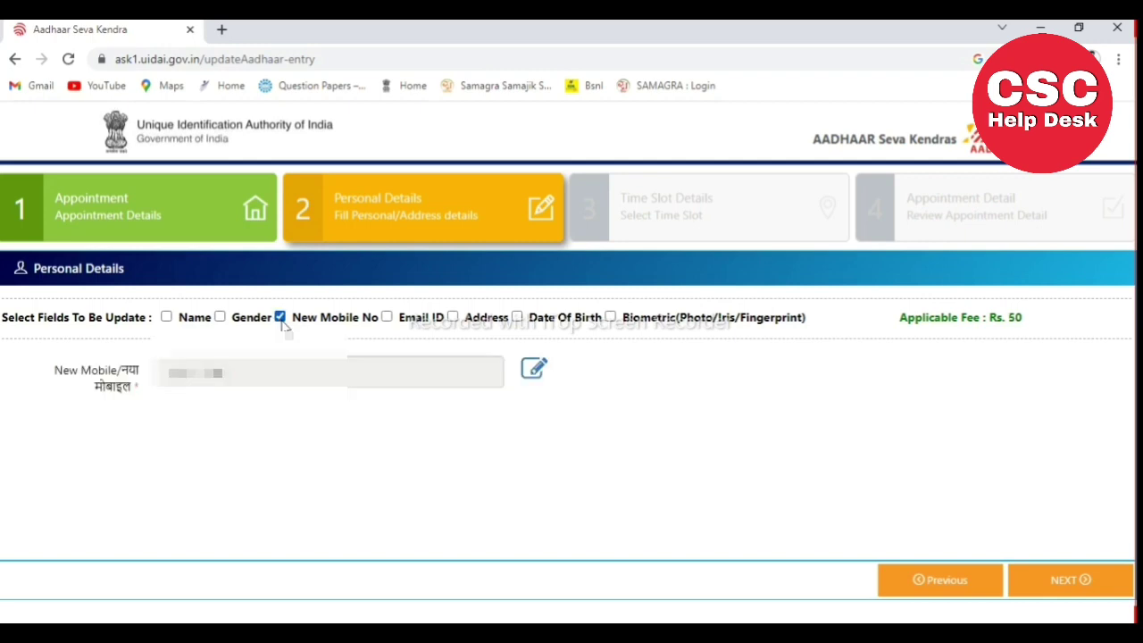
{"action": "left_click_drag", "start_coordinate": [55, 374], "coordinate": [146, 418]}
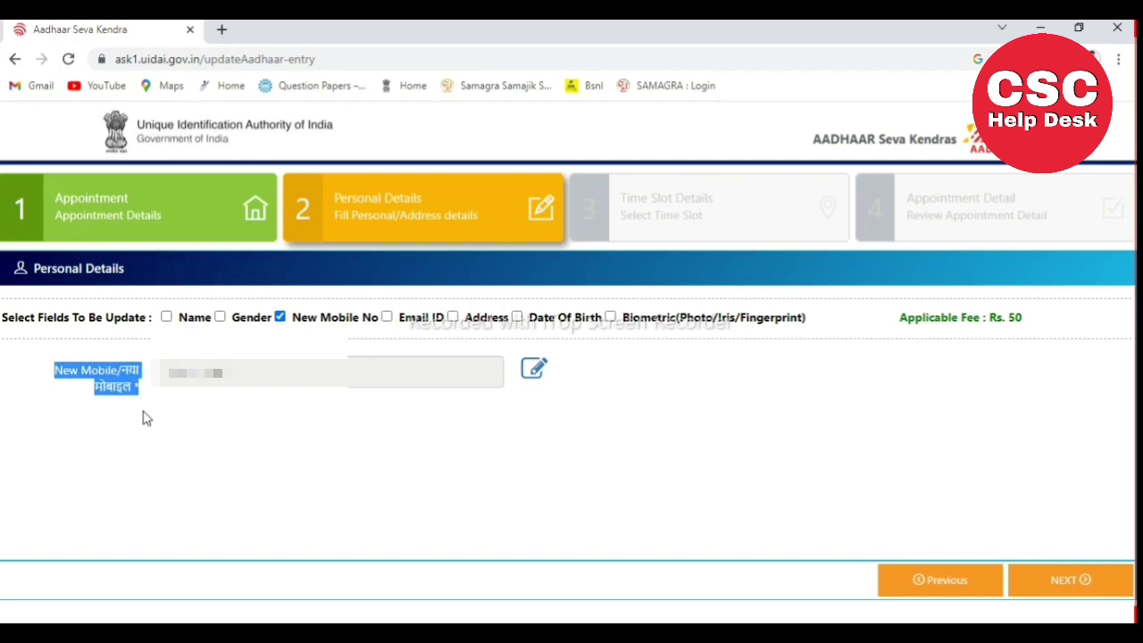
{"action": "left_click", "coordinate": [145, 418]}
{"action": "left_click", "coordinate": [535, 375]}
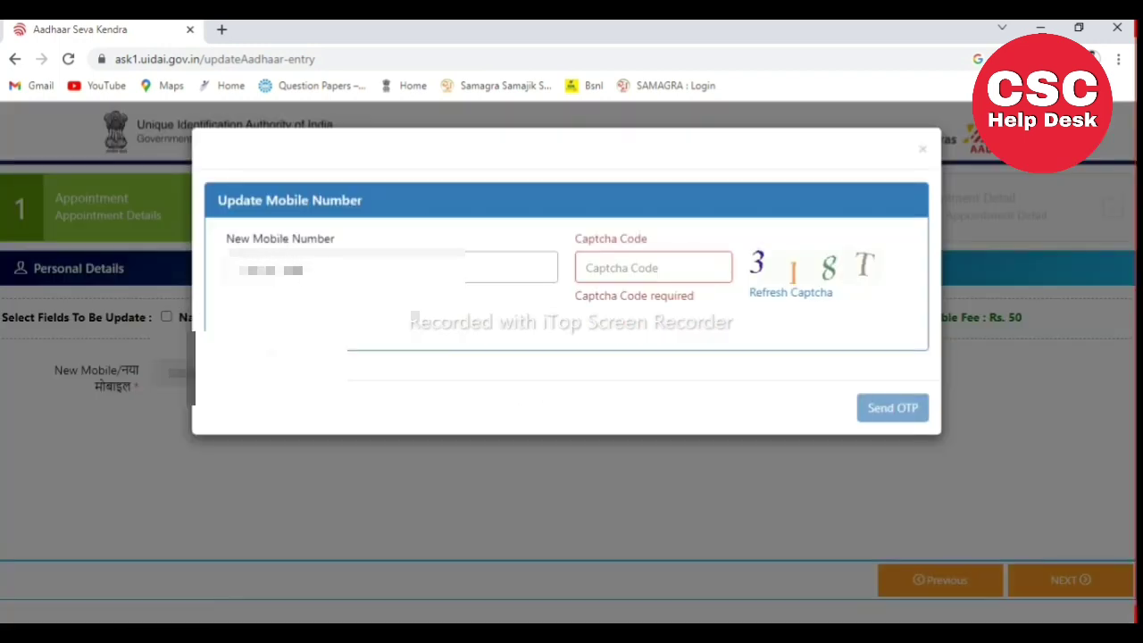
Check the entered new mobile number and close the Update Mobile Number dialog
{"action": "left_click_drag", "start_coordinate": [333, 278], "coordinate": [234, 278]}
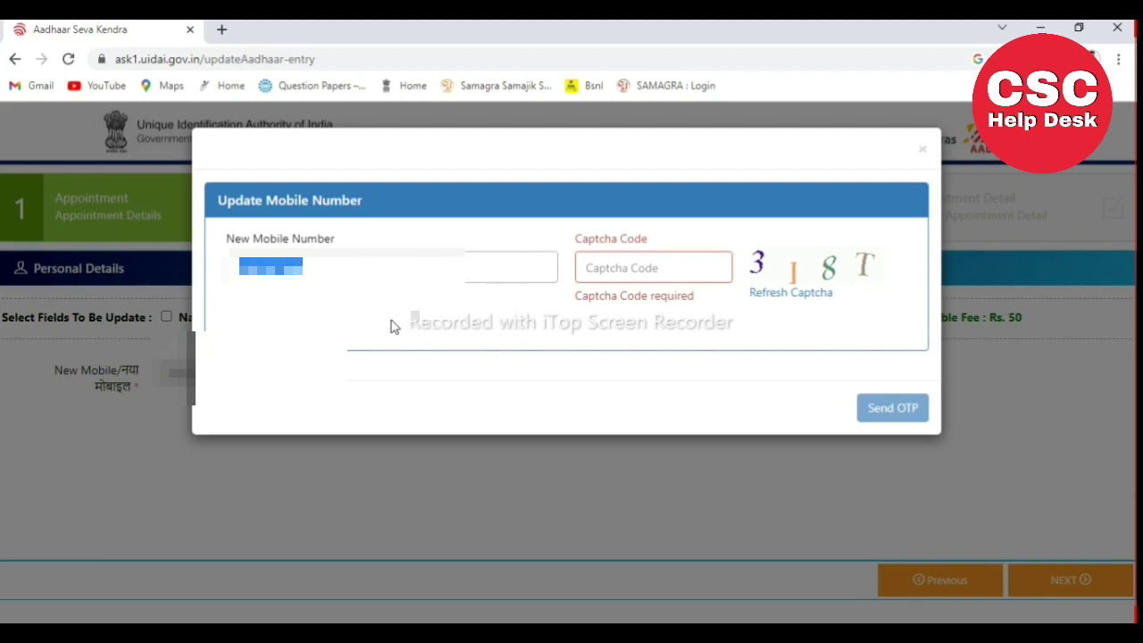
{"action": "left_click", "coordinate": [315, 277]}
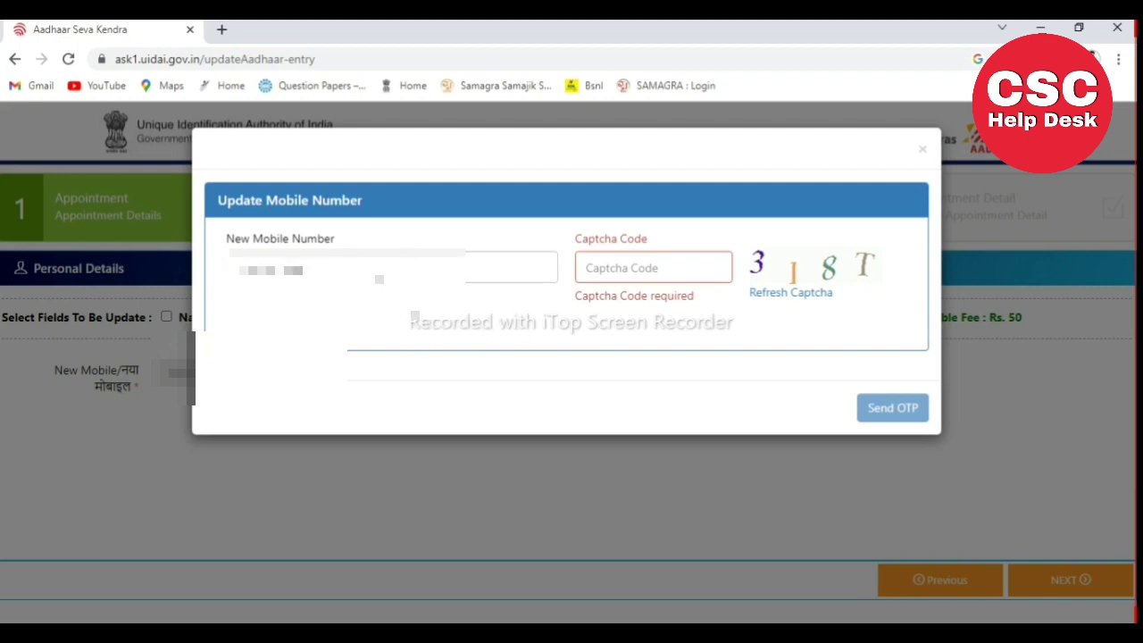
{"action": "left_click", "coordinate": [923, 150]}
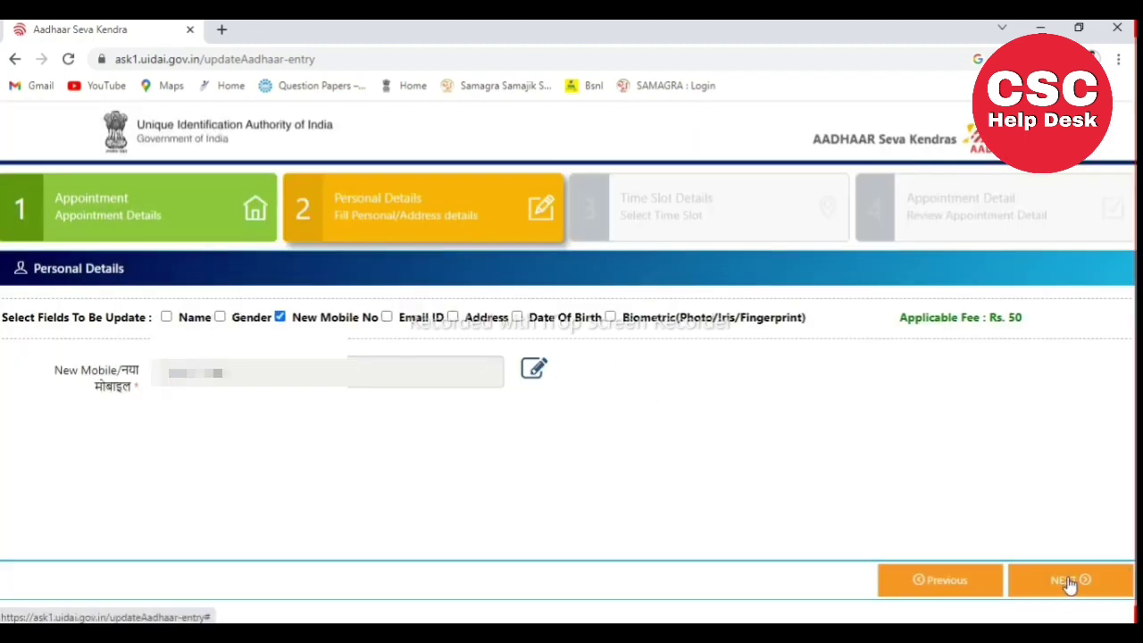
Keep the Sunday 25 June 2023, 09:00–09:50 slot at ASK Bhopal and continue to the review
{"action": "left_click_drag", "start_coordinate": [881, 327], "coordinate": [1026, 330]}
{"action": "left_click", "coordinate": [1029, 330]}
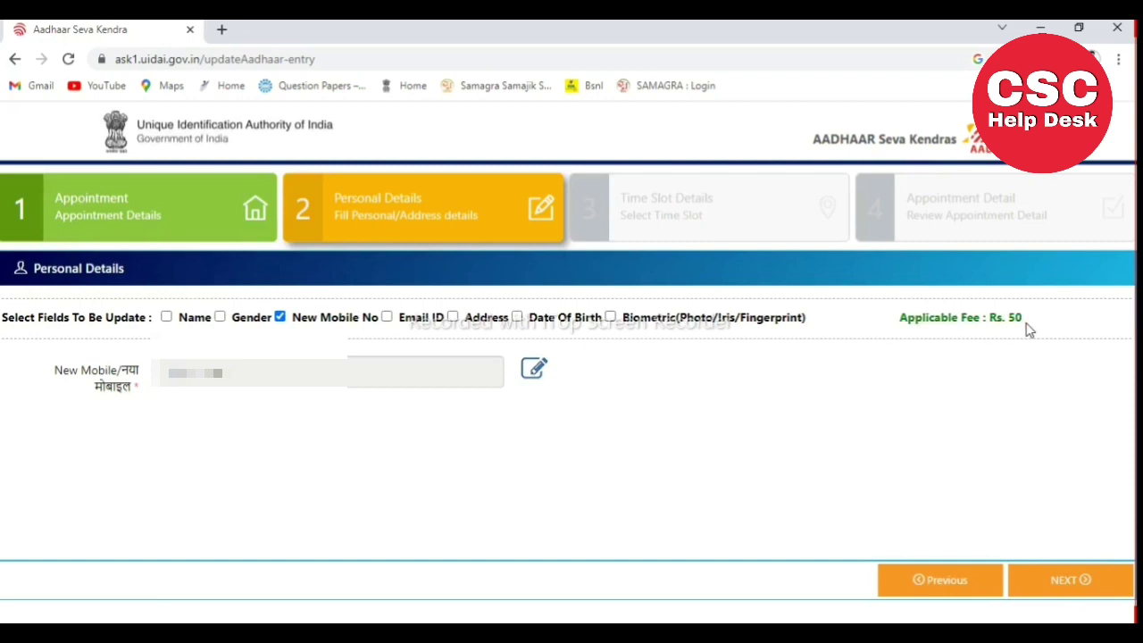
{"action": "left_click", "coordinate": [1068, 581]}
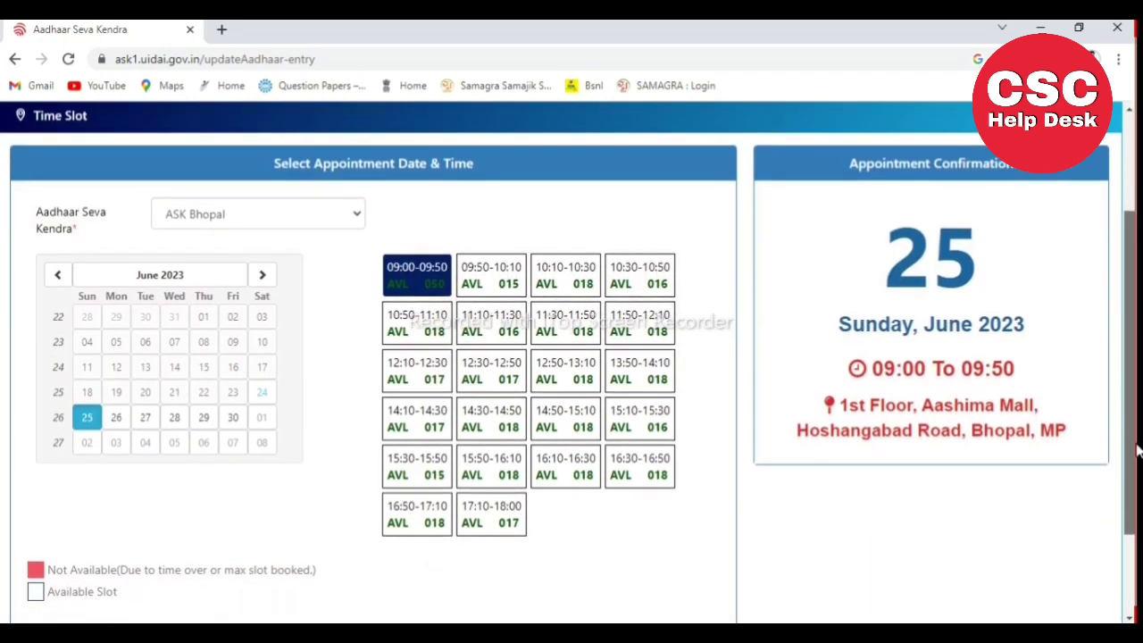
{"action": "left_click_drag", "start_coordinate": [1137, 451], "coordinate": [1137, 541]}
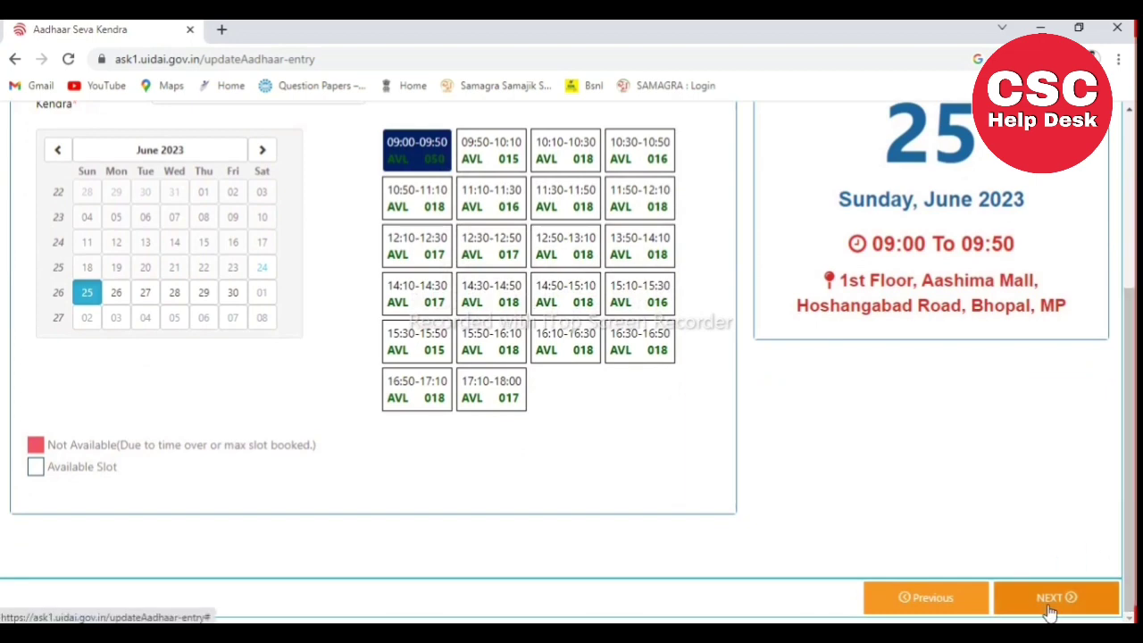
{"action": "left_click", "coordinate": [1051, 607]}
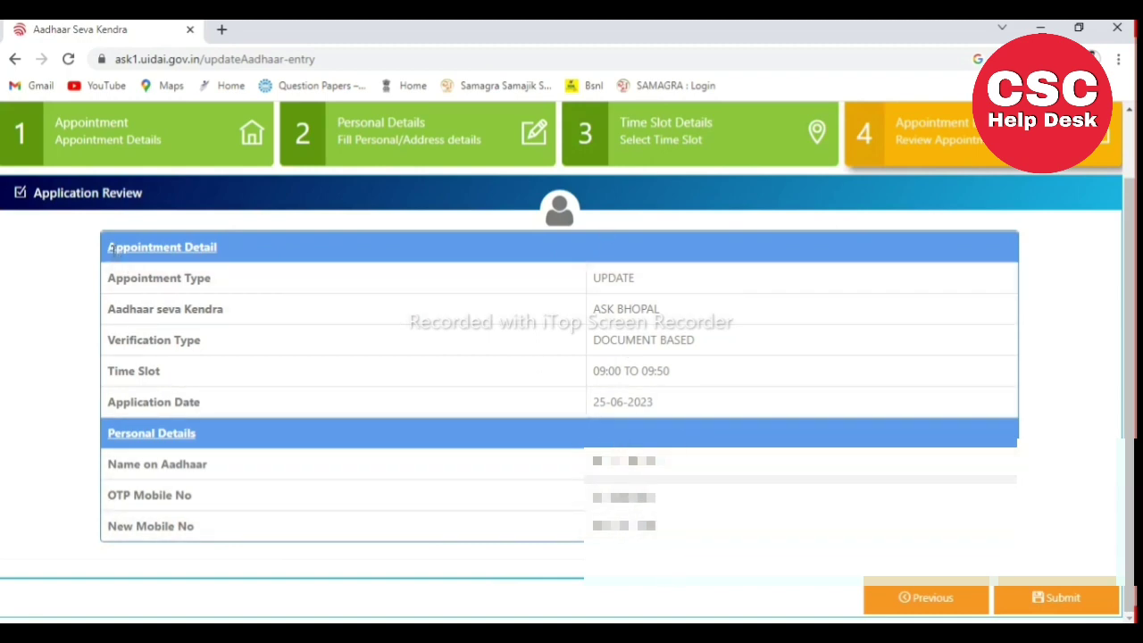
Submit the application, confirm it, and dismiss the make-payment notice showing ₹50.00 fees
{"action": "left_click", "coordinate": [1060, 598]}
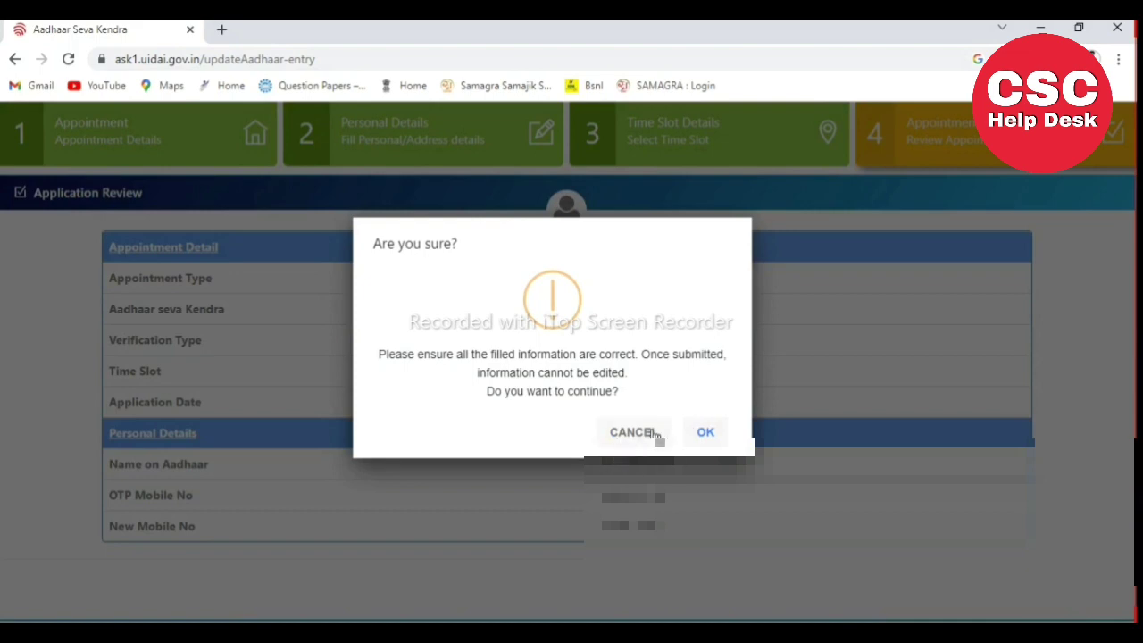
{"action": "left_click", "coordinate": [702, 436]}
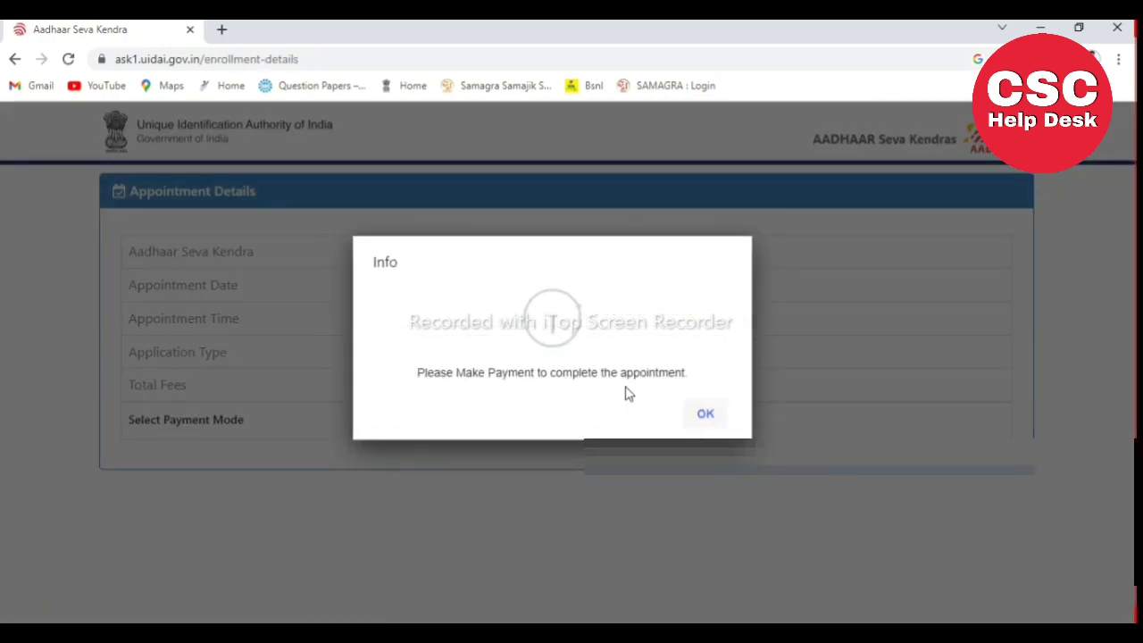
{"action": "left_click_drag", "start_coordinate": [426, 379], "coordinate": [770, 436]}
{"action": "left_click", "coordinate": [695, 416]}
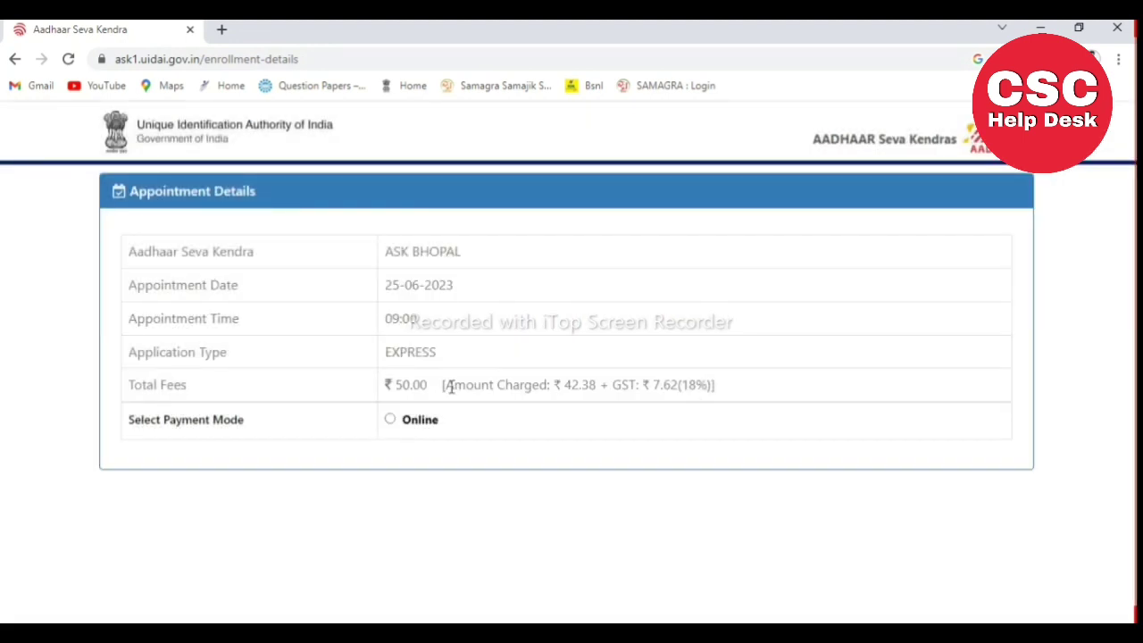
Pay online via the PayU gateway using UPI mode and proceed to Make Payment
{"action": "left_click", "coordinate": [390, 421]}
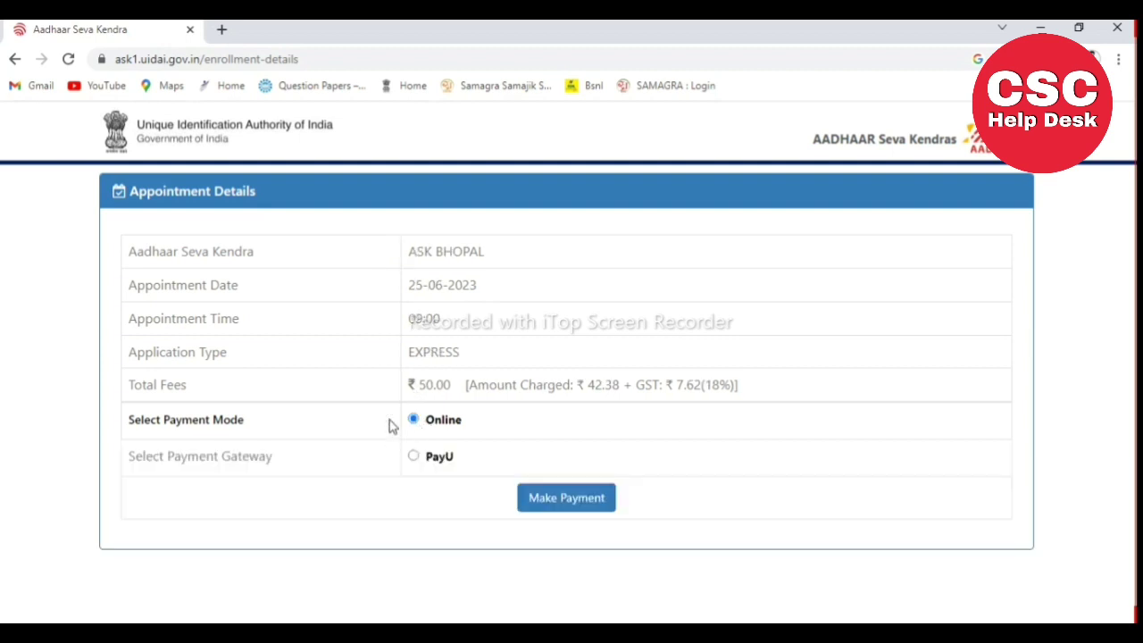
{"action": "left_click", "coordinate": [413, 458]}
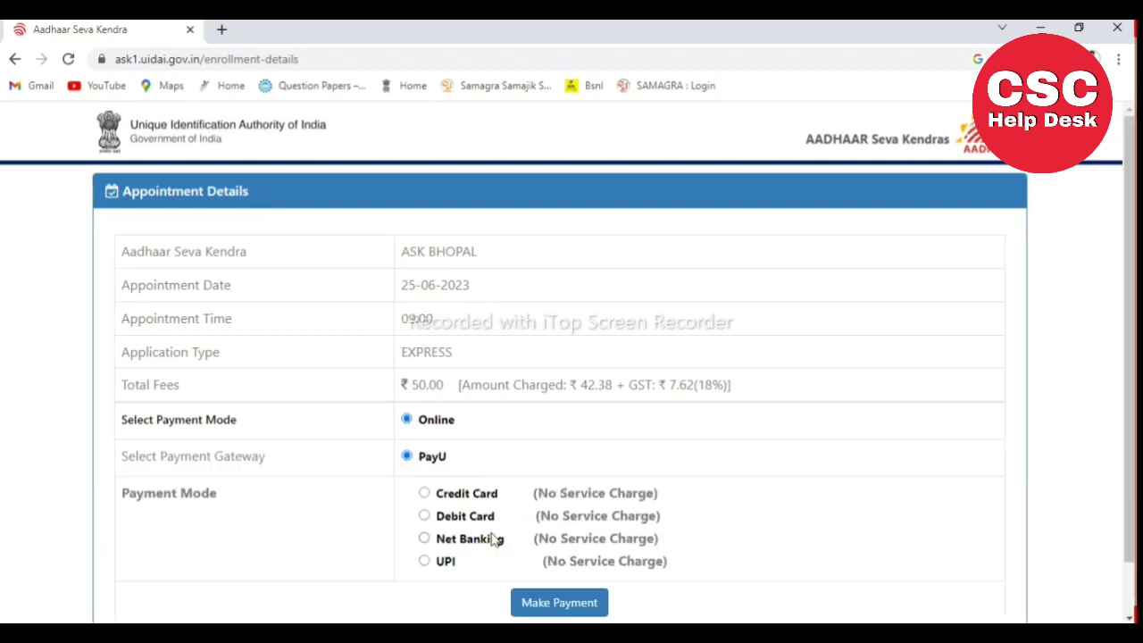
{"action": "left_click", "coordinate": [424, 562]}
{"action": "left_click", "coordinate": [565, 611]}
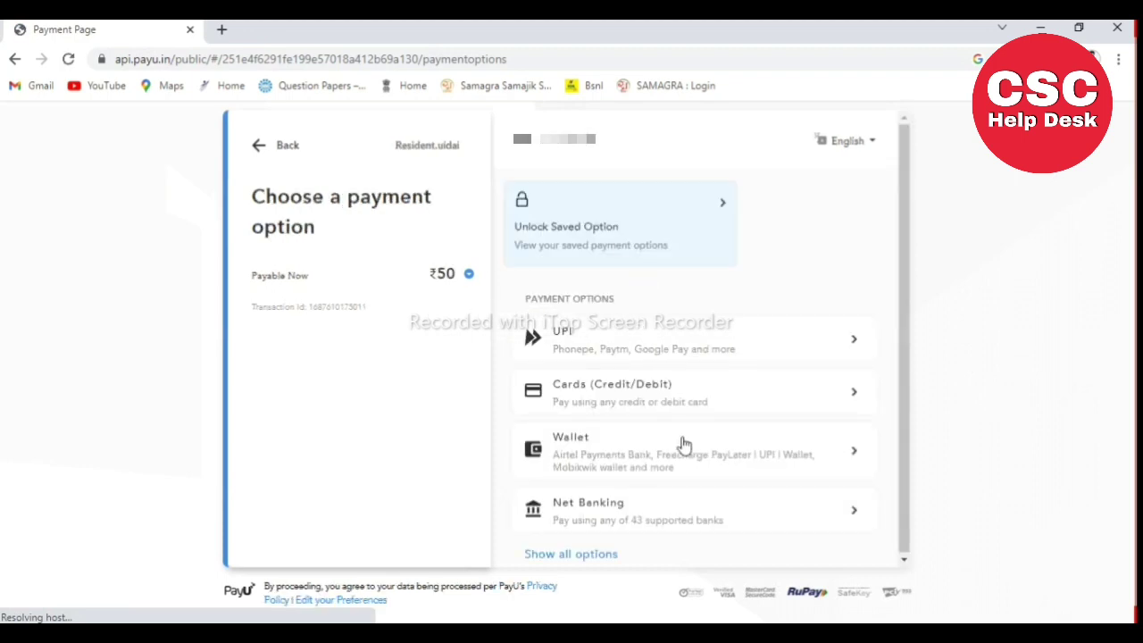
Select UPI in PayU's payment options and open PhonePe to pay ₹50 by UPI ID
{"action": "left_click", "coordinate": [616, 351]}
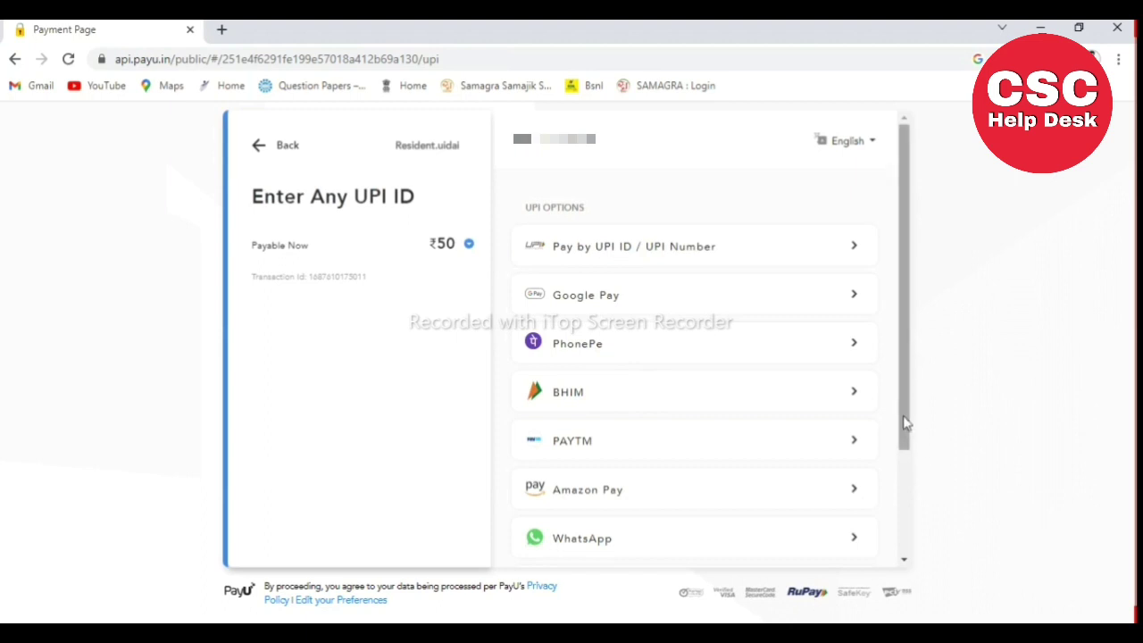
{"action": "left_click_drag", "start_coordinate": [906, 421], "coordinate": [908, 349]}
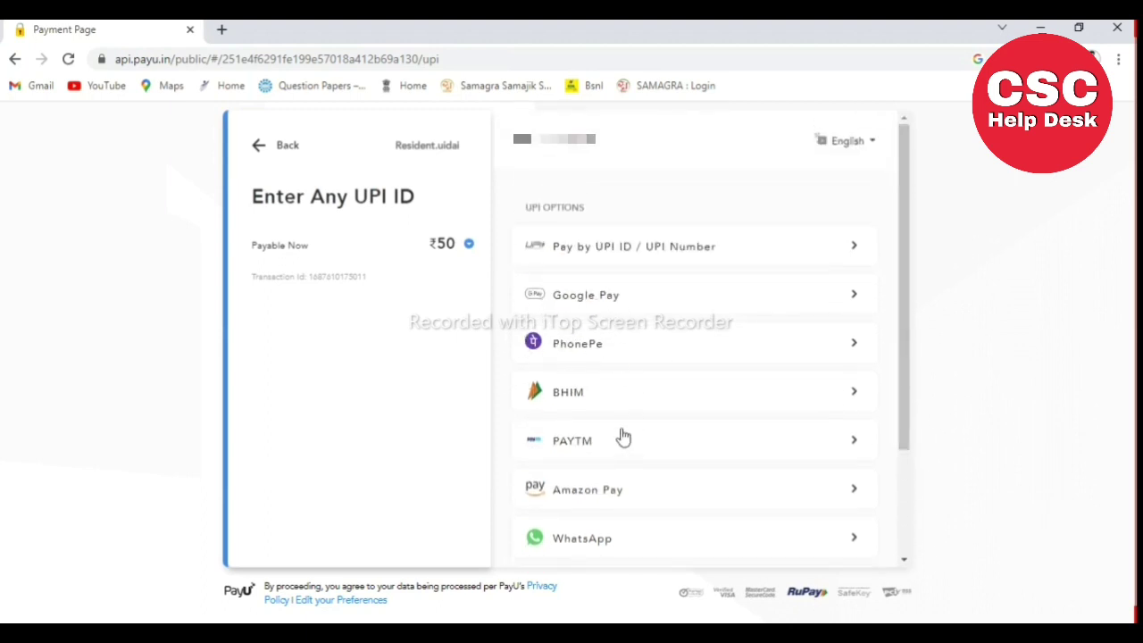
{"action": "left_click", "coordinate": [594, 358]}
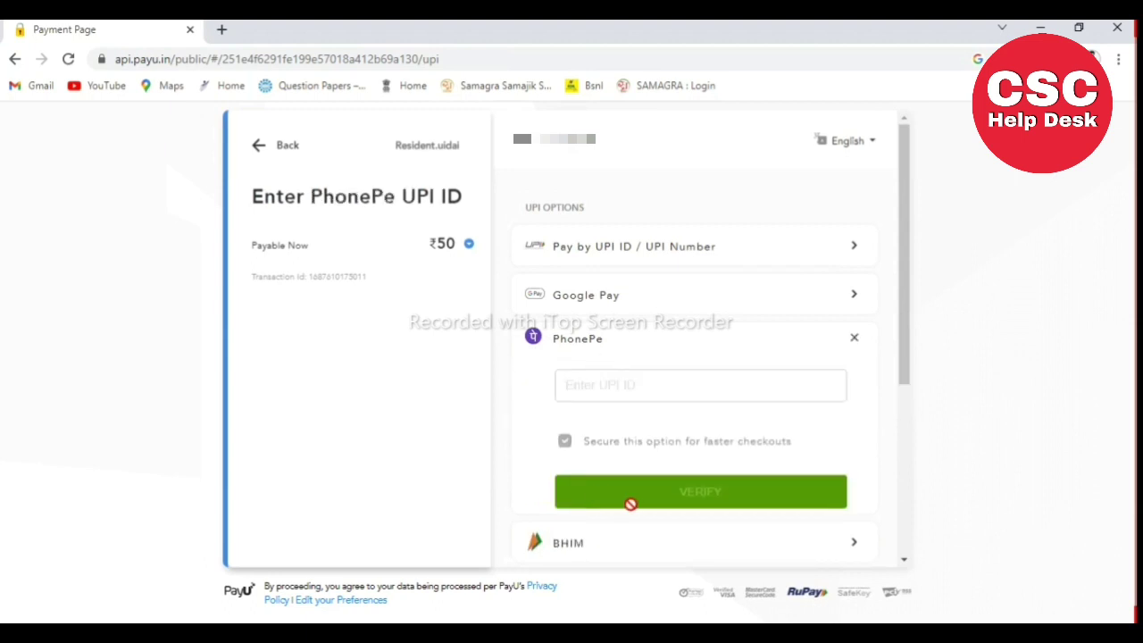